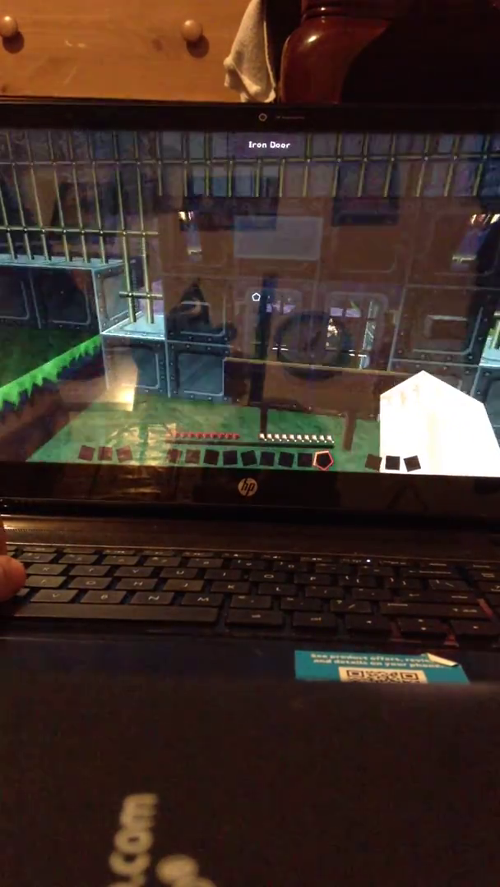
scroll(256, 296, down, 1)
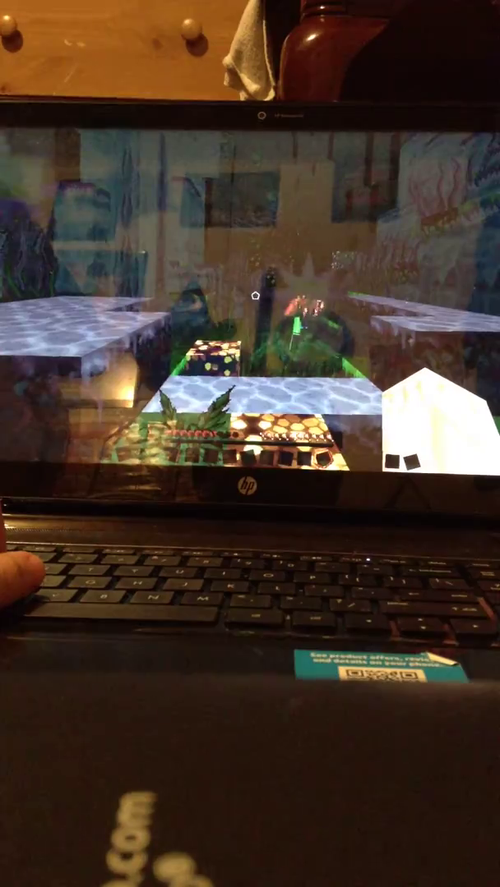
- Copy the Large Fern and two other enclosure blocks into the hotbar with middle-clicks
middle_click(256, 295)
middle_click(255, 294)
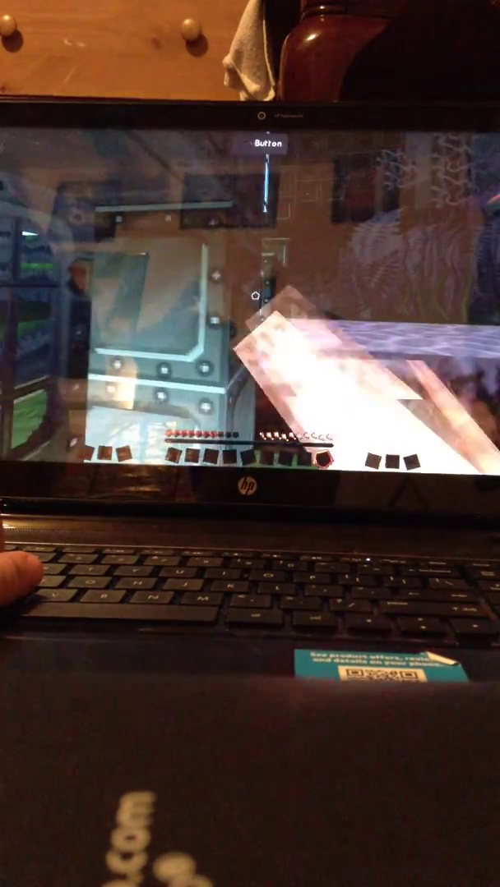
middle_click(255, 295)
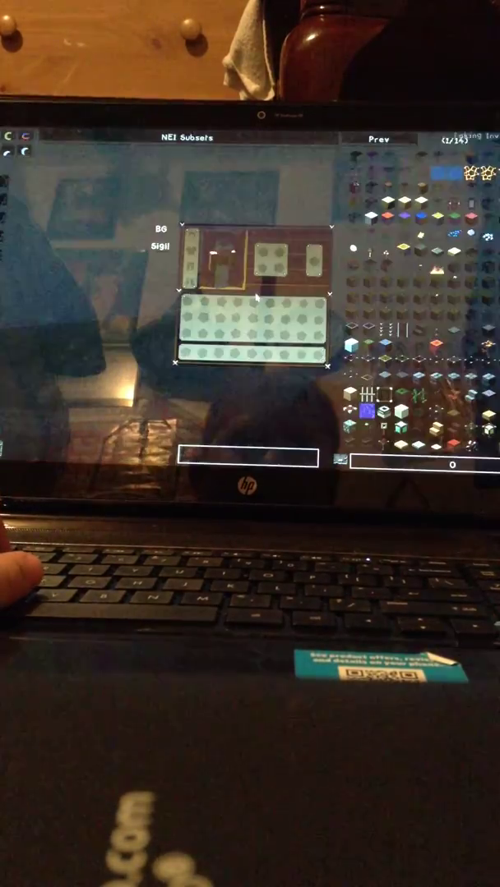
key(e)
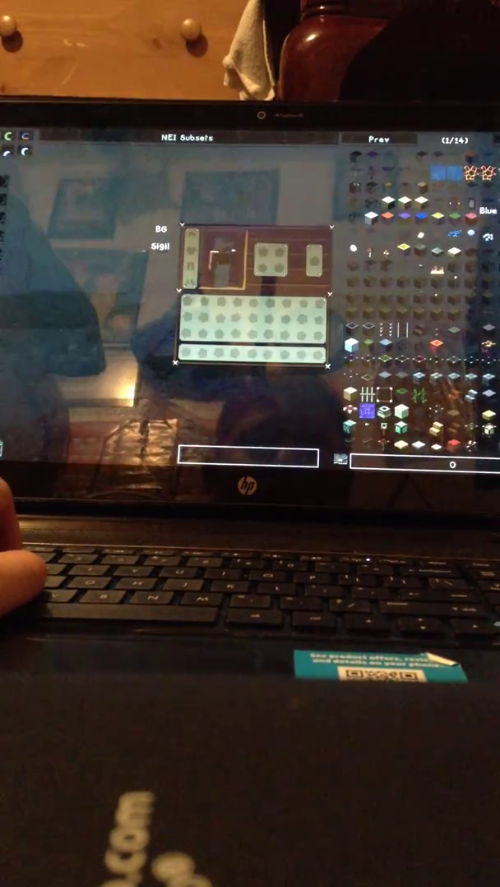
scroll(464, 353, down, 1)
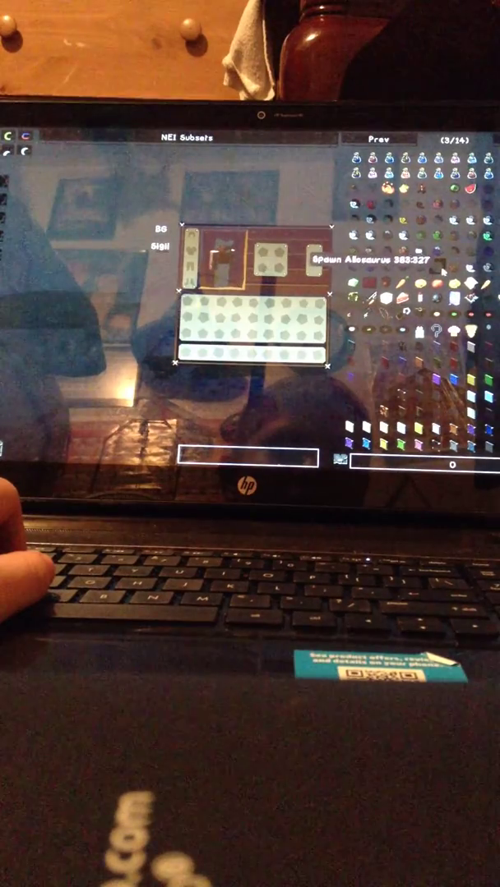
- Take a Spawn Allosaurus egg from the NEI item list and return to the world
click(442, 271)
key(e)
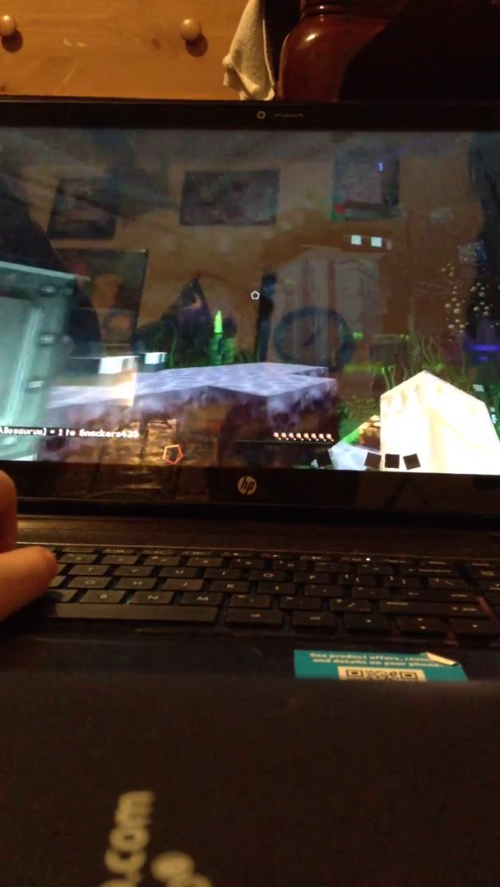
- Take a Spawn Mooshroom egg from the NEI list, then briefly recheck the inventory
key(e)
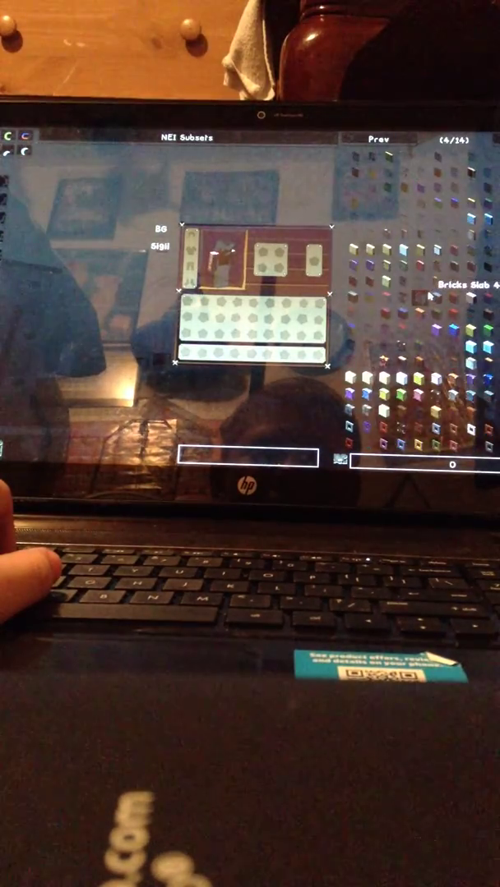
scroll(429, 321, down, 1)
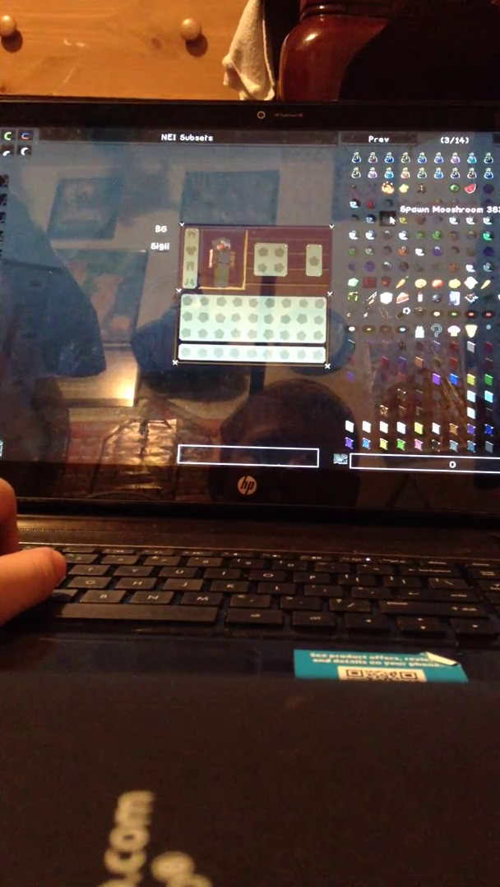
click(388, 216)
key(e)
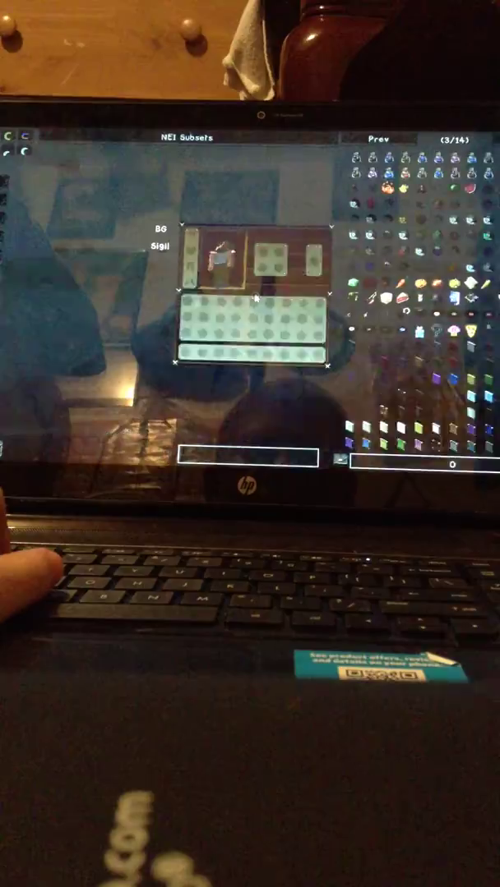
key(e)
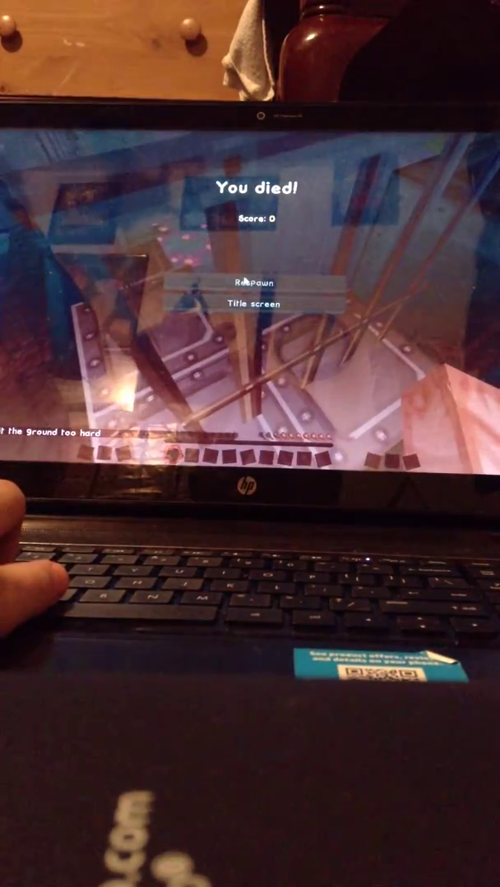
- Respawn from the death screen to return beside the enclosure's iron walls
click(267, 283)
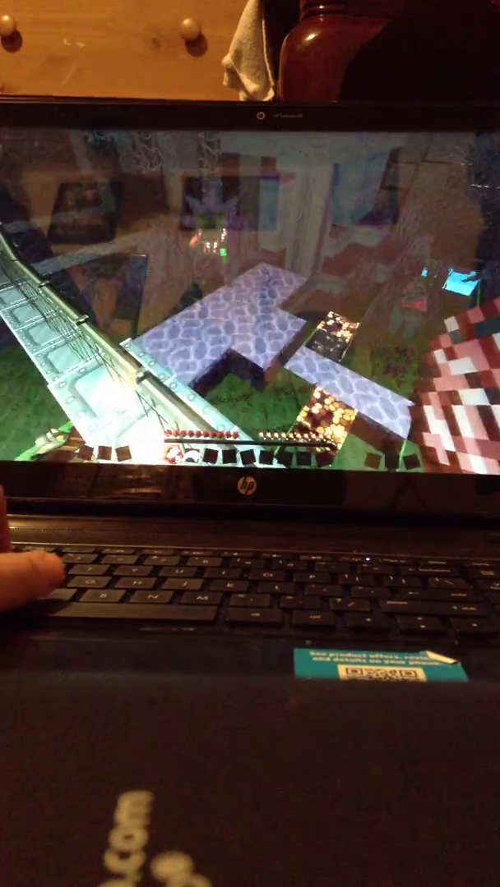
- Open the NEI inventory for the Balloon Boy item, then walk into the stone-floored room
key(e)
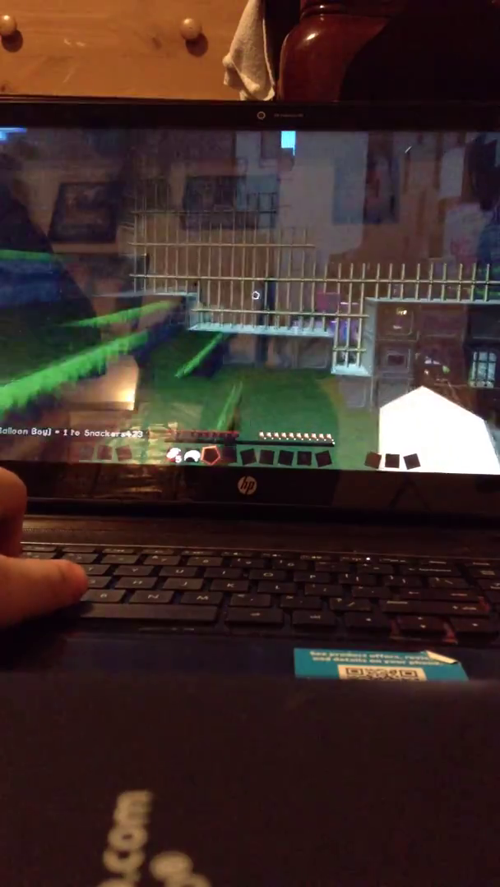
key(w)
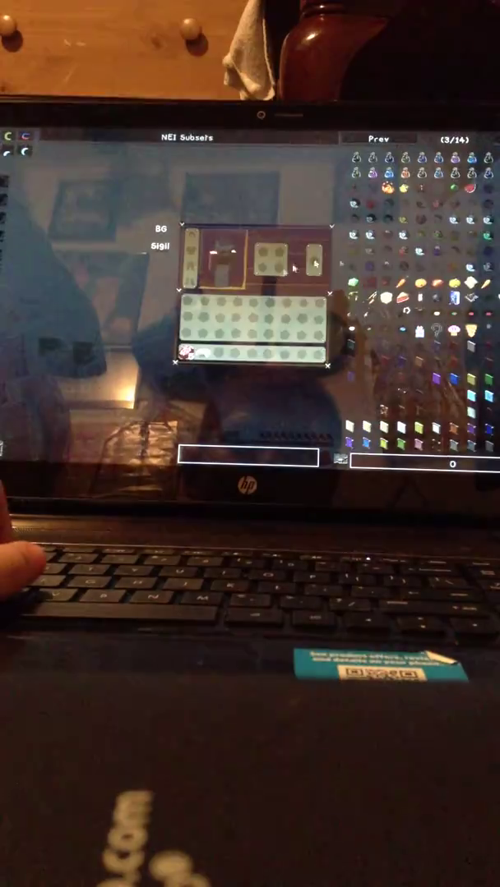
scroll(392, 229, up, 2)
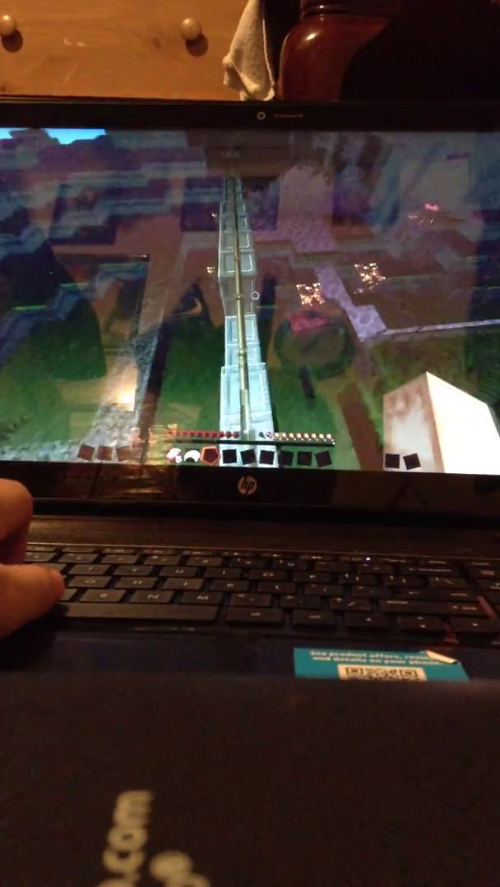
scroll(250, 296, down, 1)
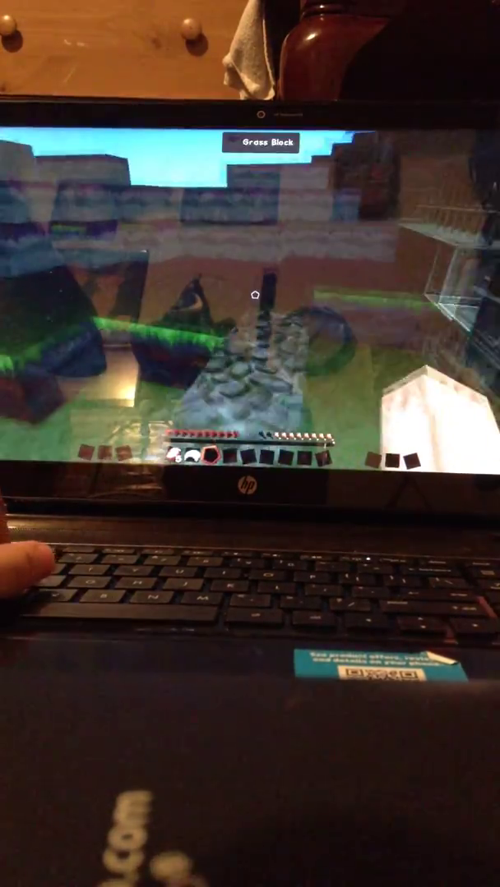
scroll(250, 295, down, 1)
scroll(250, 296, down, 5)
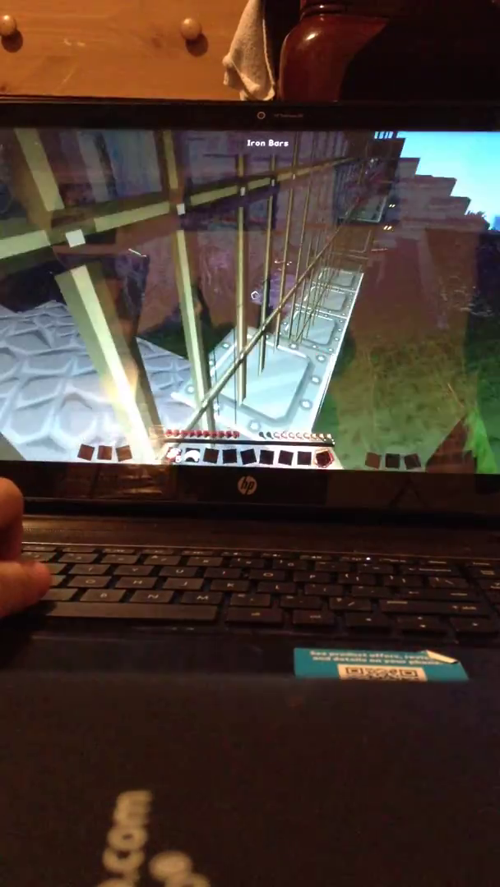
scroll(250, 295, up, 1)
scroll(249, 296, down, 1)
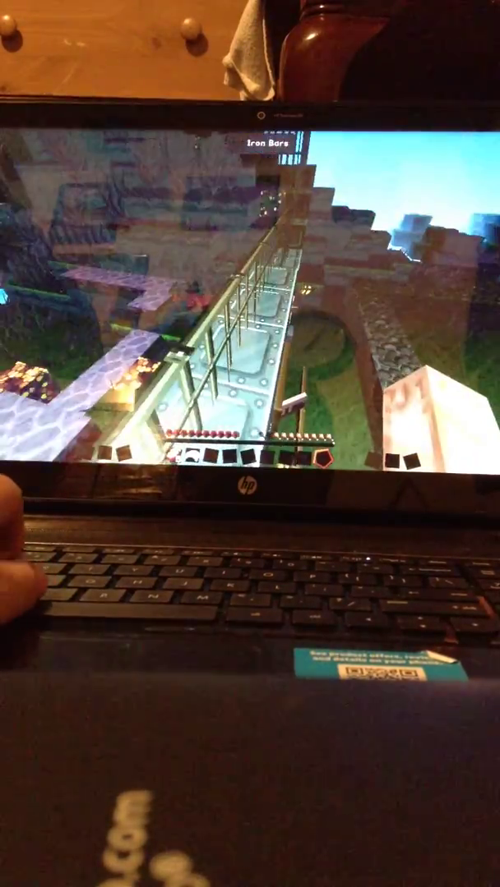
- Take a Spawn Pig egg from the NEI list and release a pig into the enclosure
key(e)
scroll(433, 262, up, 3)
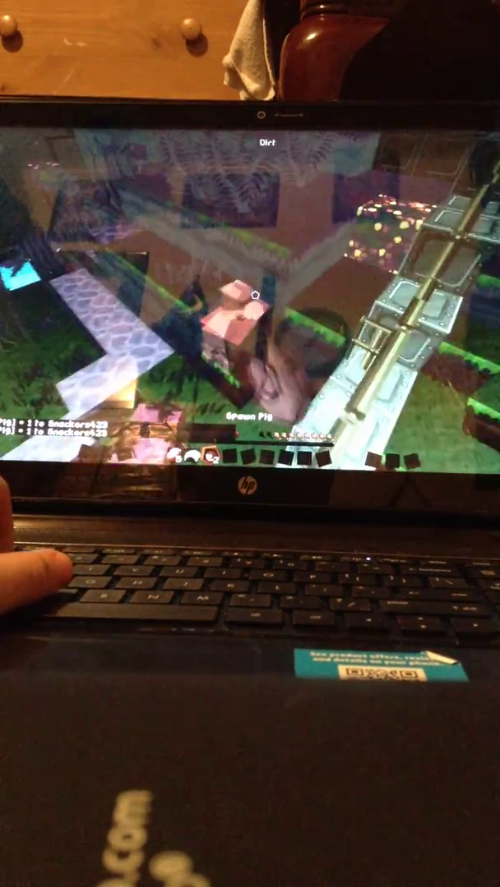
right_click(255, 293)
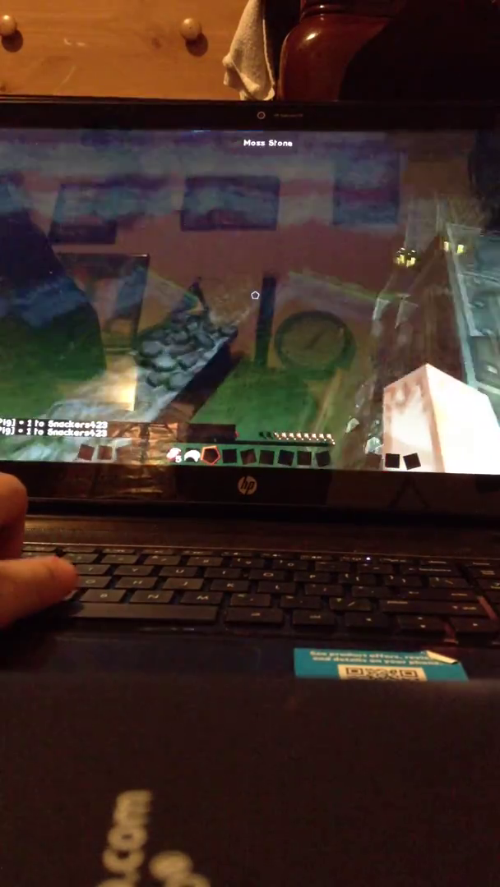
- View the chat history twice, then spawn another pig into the enclosure
key(t)
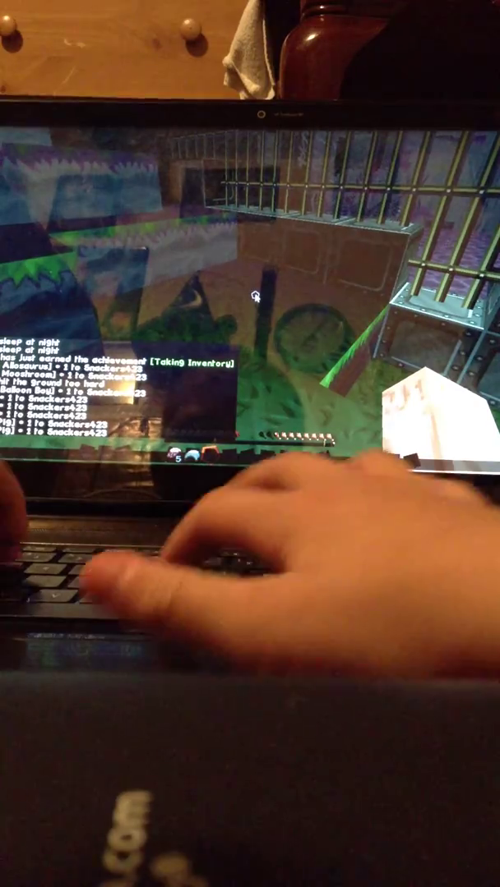
key(Escape)
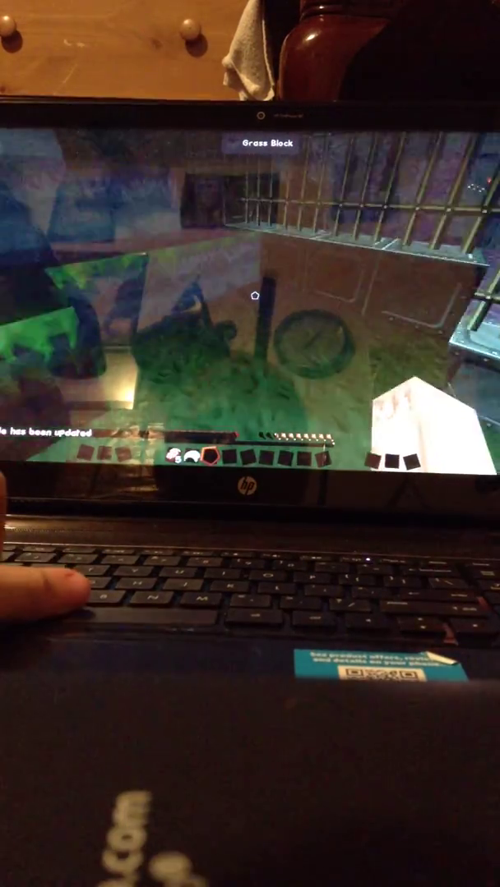
key(t)
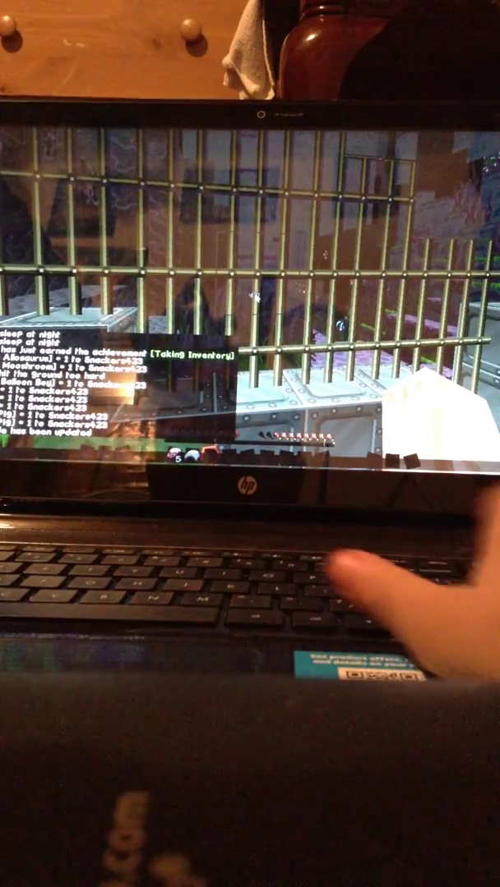
key(Escape)
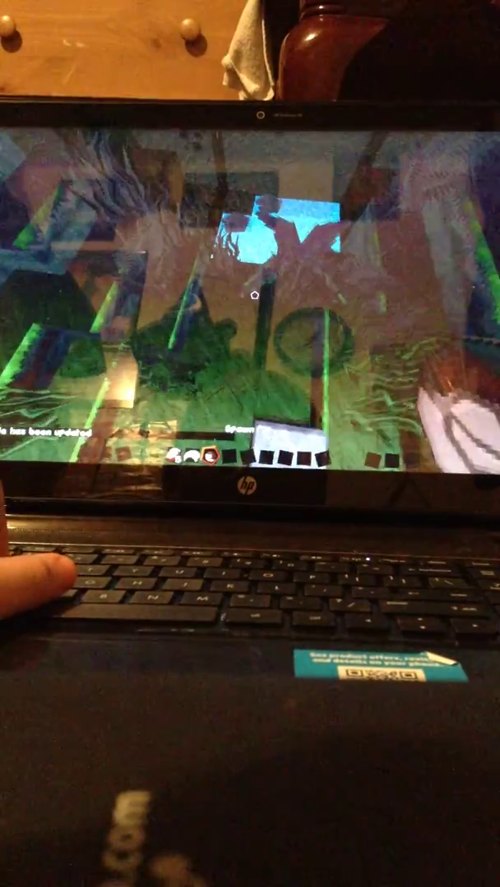
right_click(254, 294)
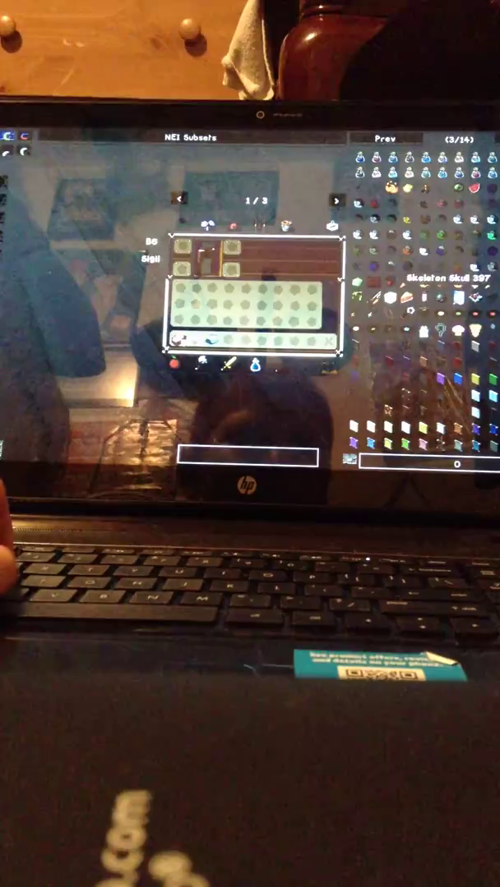
- Close and reopen the inventory to get the Diamond Sword from NEI page 2
key(e)
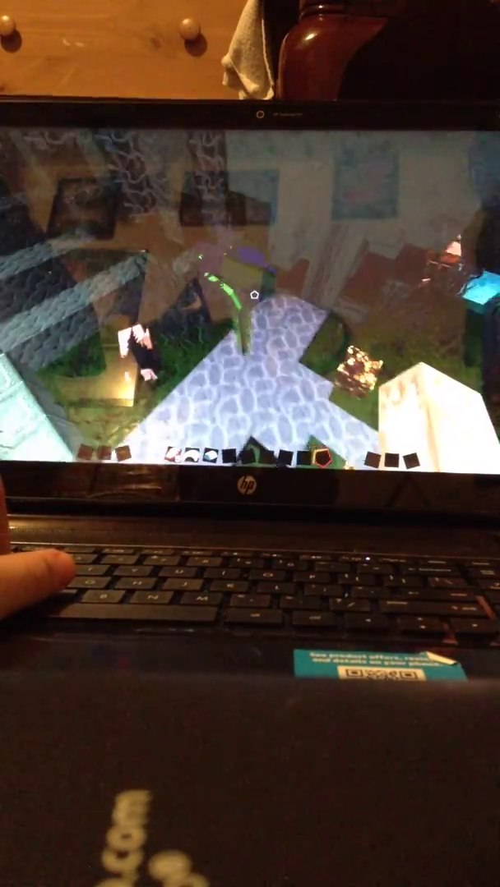
key(e)
scroll(405, 288, up, 1)
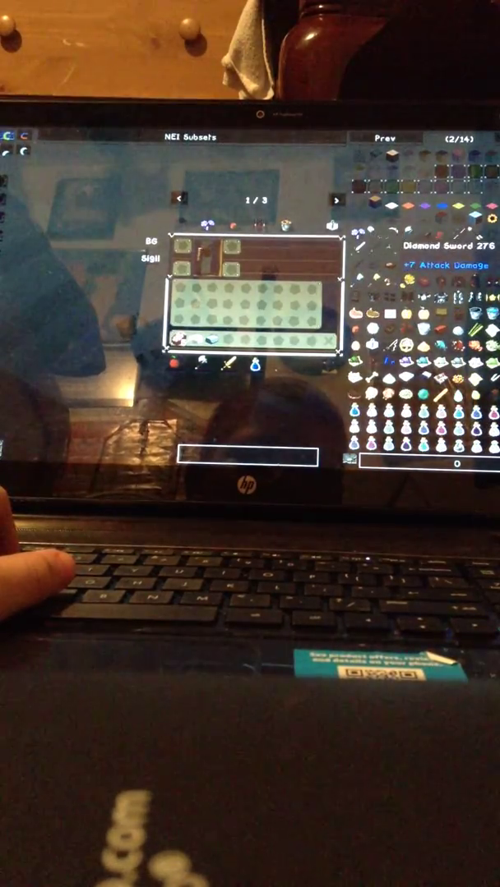
scroll(250, 345, up, 5)
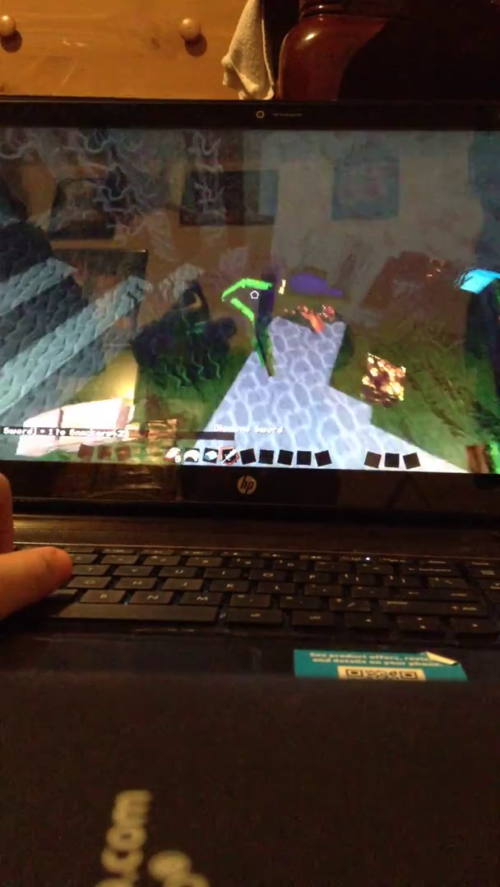